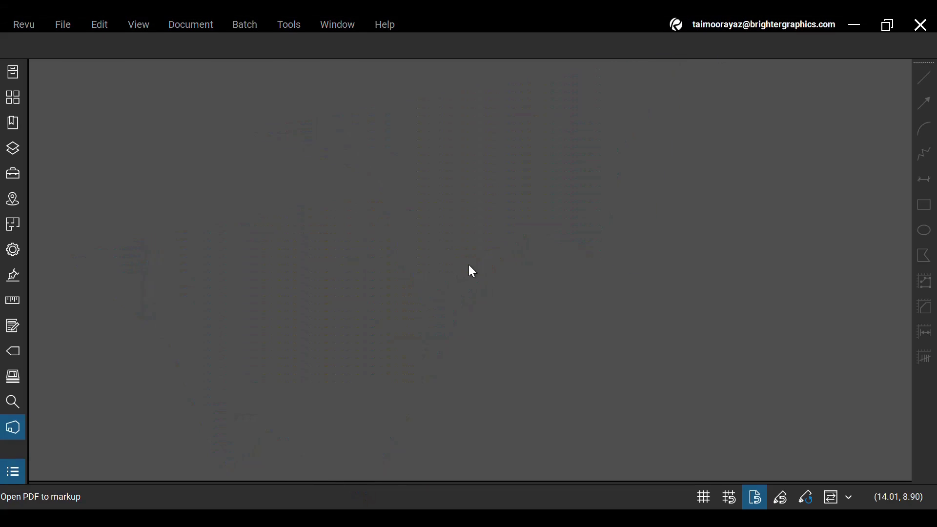
Step: Open the BG Floor Plan PDF through File > Open
{"action": "left_click", "coordinate": [68, 27]}
{"action": "left_click", "coordinate": [91, 84]}
{"action": "double_click", "coordinate": [173, 265]}
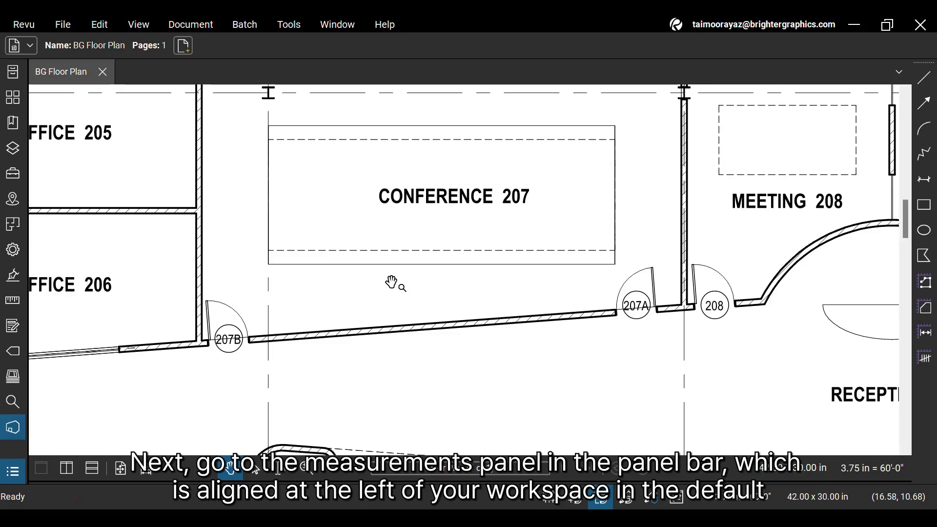
Step: Show the Measurements panel and check the page's 3.75 in = 60'-0" scale in Calibrate
{"action": "left_click", "coordinate": [20, 306]}
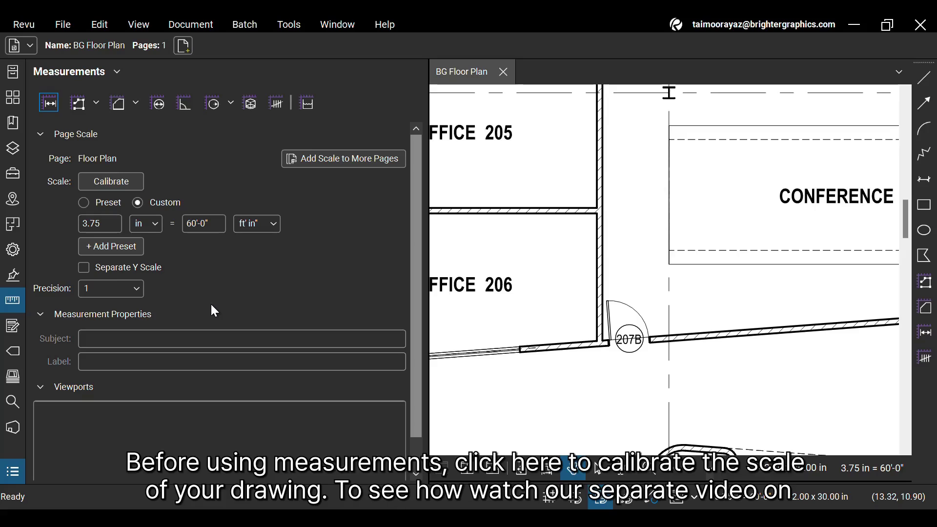
{"action": "left_click", "coordinate": [131, 190]}
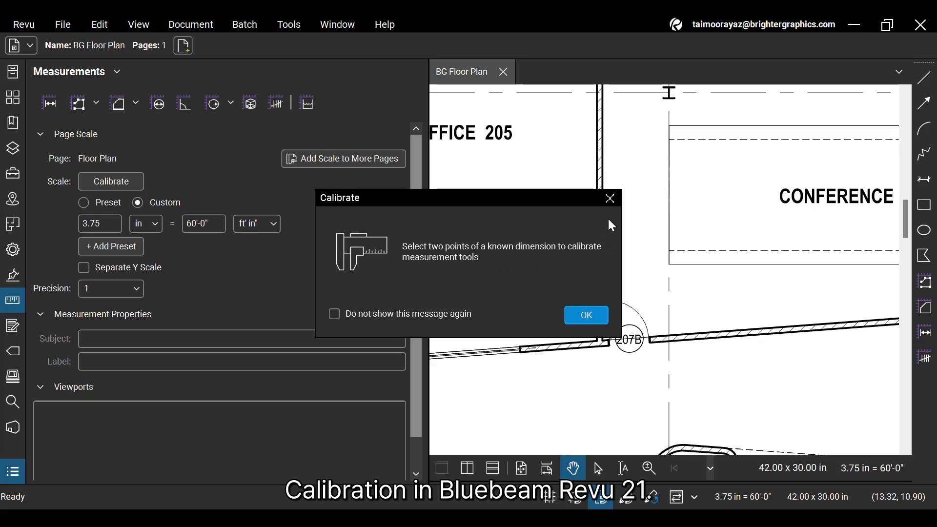
{"action": "left_click", "coordinate": [610, 199]}
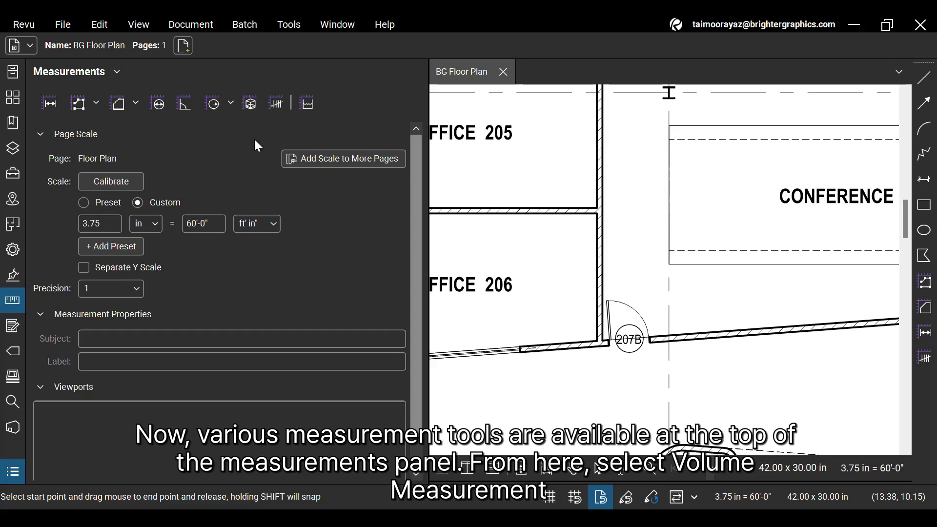
Step: Draw a rectangular volume measurement over the Conference 207 room
{"action": "left_click", "coordinate": [252, 109]}
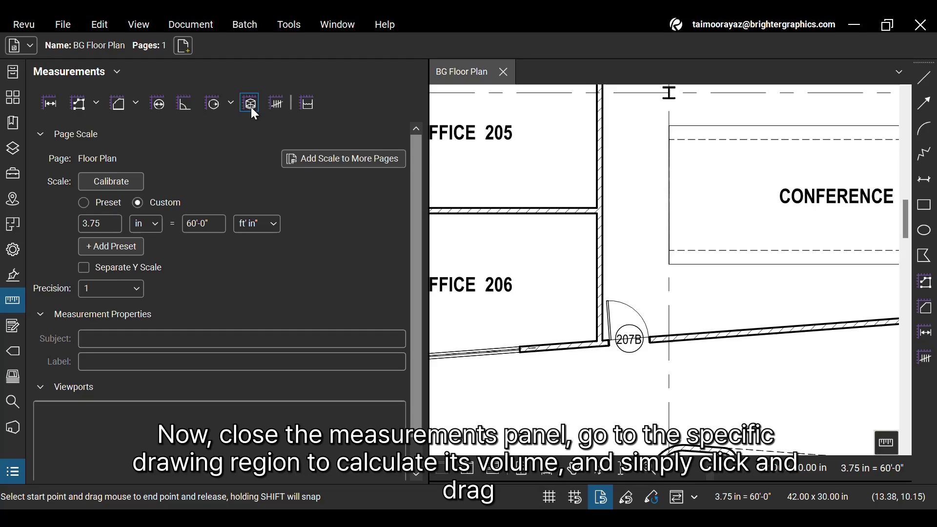
{"action": "left_click", "coordinate": [13, 300]}
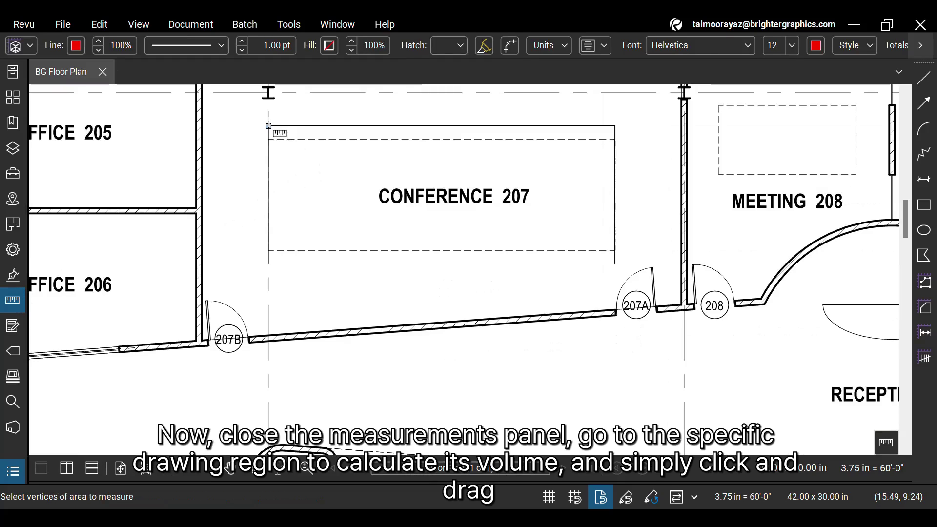
{"action": "left_click_drag", "start_coordinate": [269, 127], "coordinate": [616, 264]}
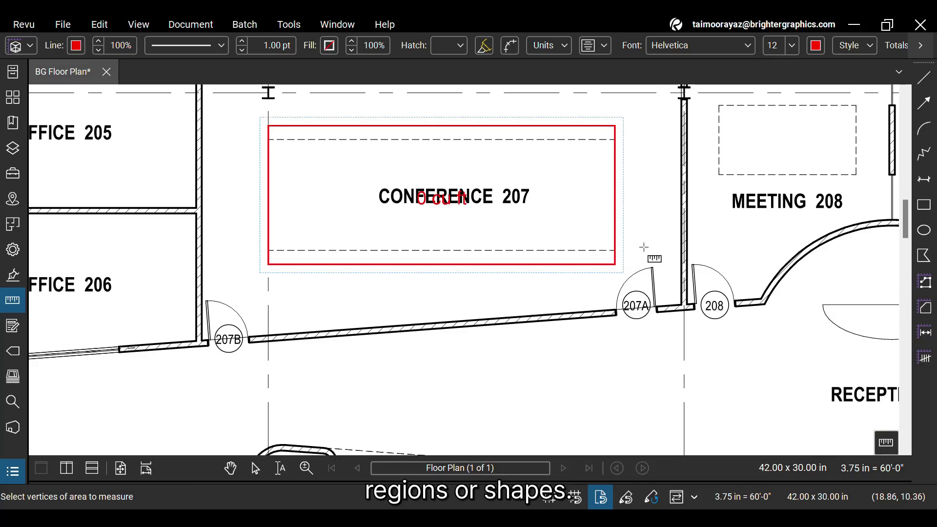
Step: Move the 0 cu ft volume label just below the CONFERENCE 207 room name
{"action": "left_click", "coordinate": [255, 468]}
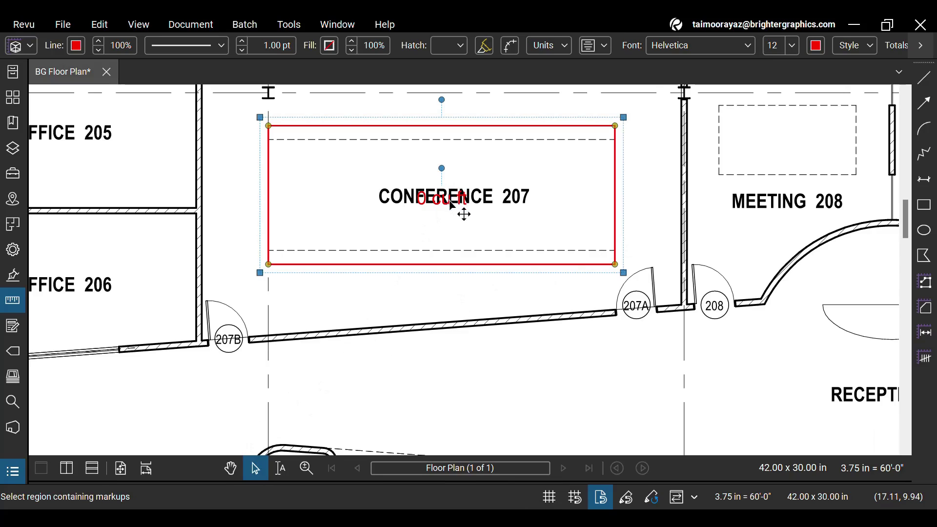
{"action": "left_click_drag", "start_coordinate": [449, 201], "coordinate": [449, 226]}
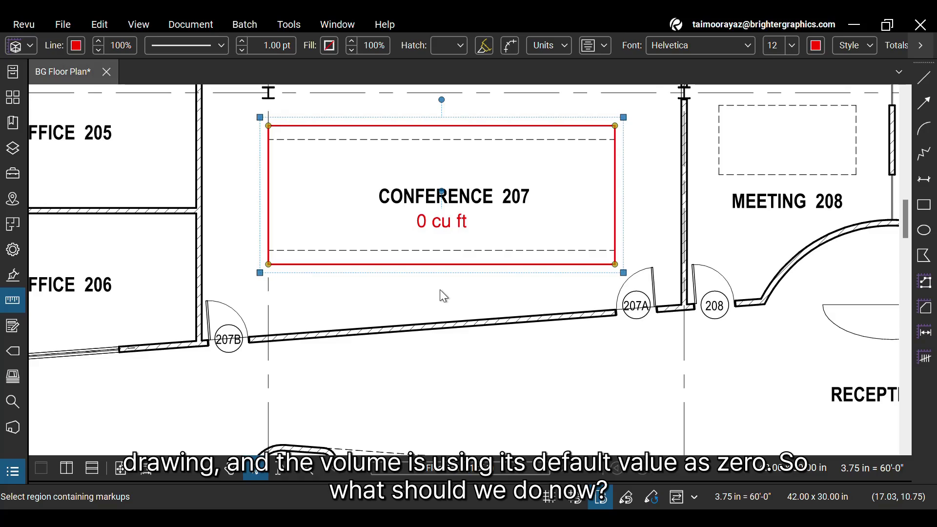
{"action": "left_click", "coordinate": [17, 305]}
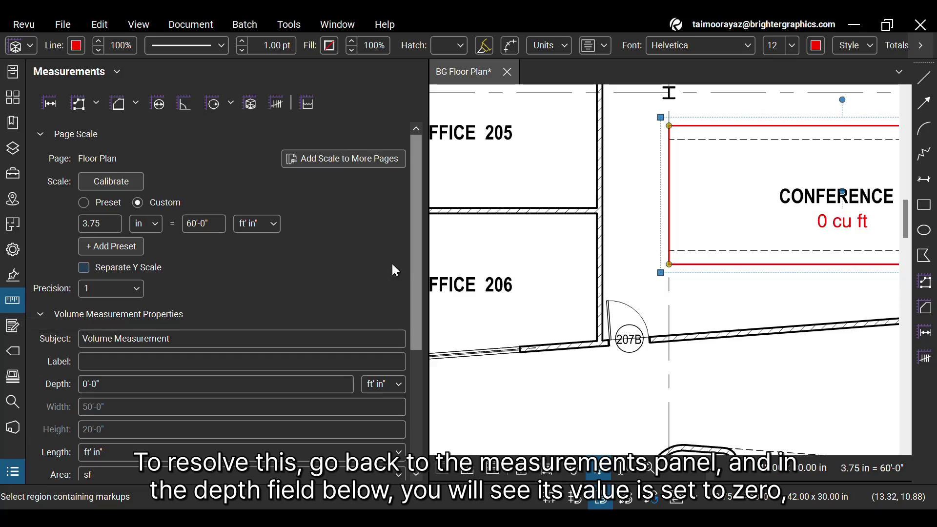
Step: Set the volume measurement depth to 5'-0" so Conference 207 reads 5,000 cu ft
{"action": "scroll", "coordinate": [381, 263], "scroll_direction": "down", "scroll_amount": 3}
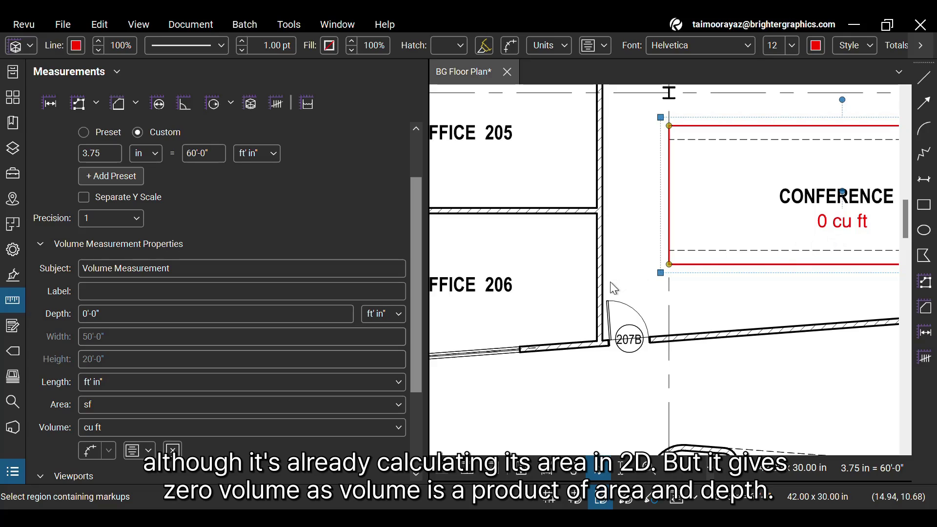
{"action": "left_click", "coordinate": [296, 315]}
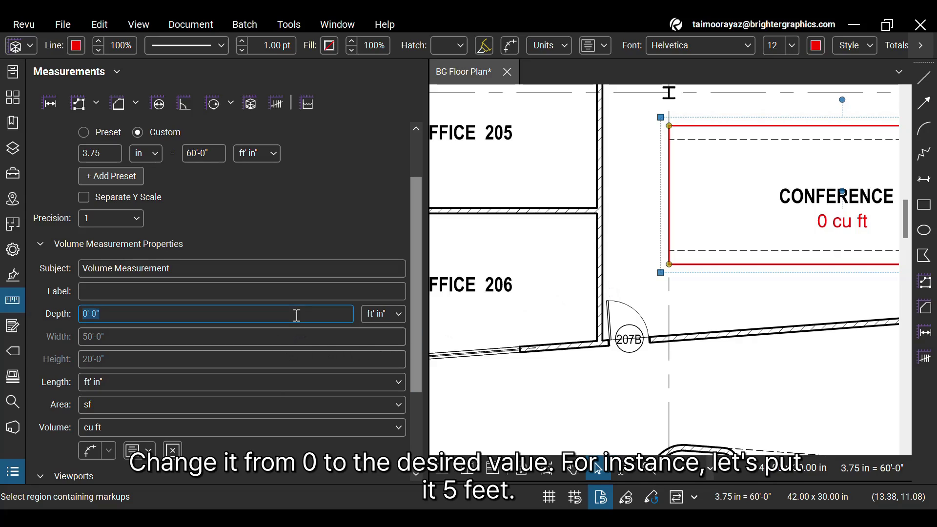
{"action": "type", "text": "5"}
{"action": "left_click", "coordinate": [338, 470]}
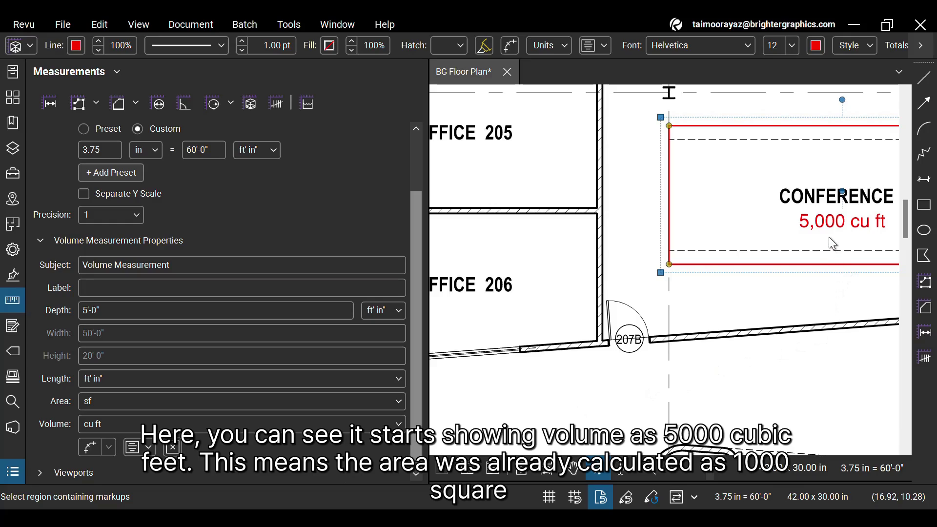
{"action": "left_click", "coordinate": [14, 300]}
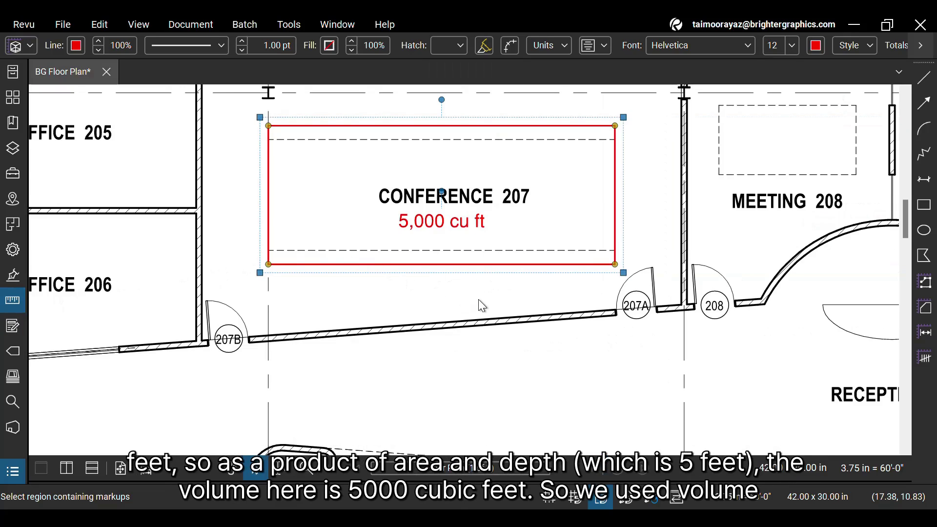
{"action": "left_click", "coordinate": [15, 472]}
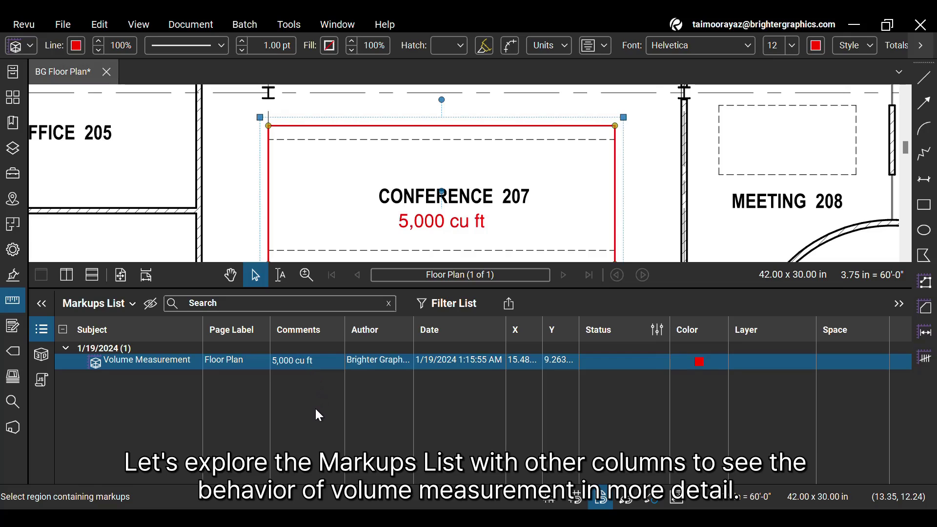
Step: Add Width, Height, Length and Area columns to the Markups List
{"action": "left_click", "coordinate": [120, 310]}
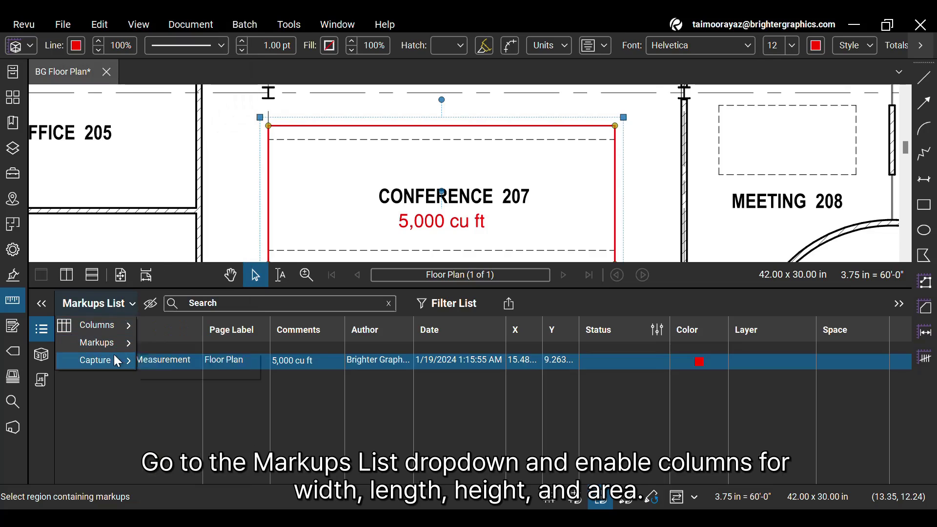
{"action": "mouse_move", "coordinate": [120, 331]}
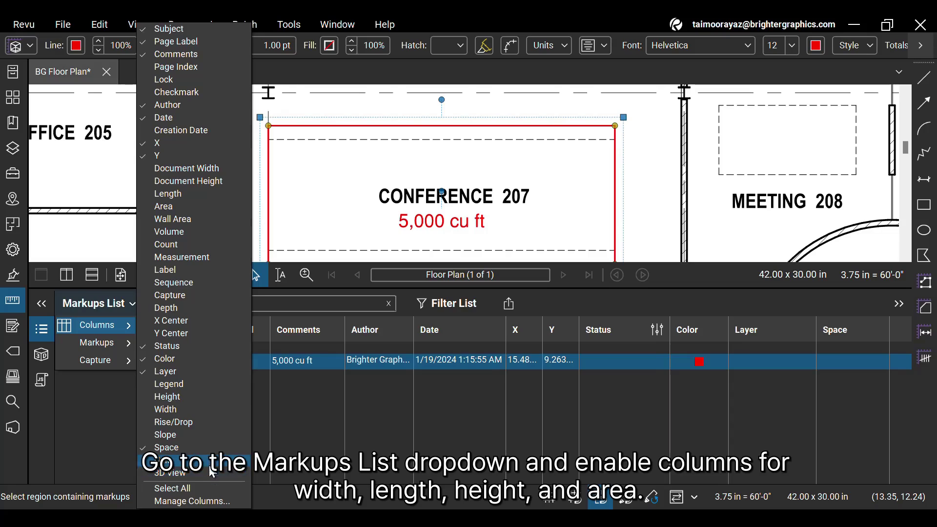
{"action": "left_click", "coordinate": [203, 409]}
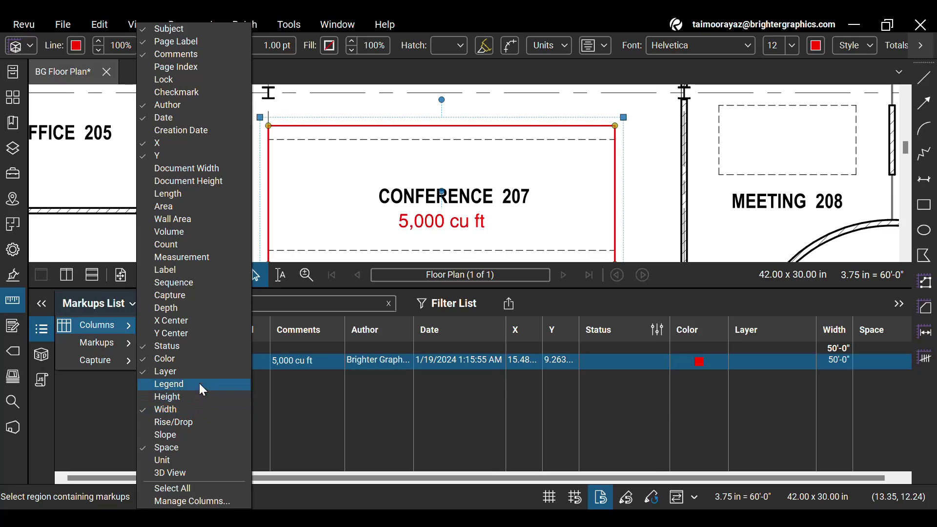
{"action": "left_click", "coordinate": [200, 397]}
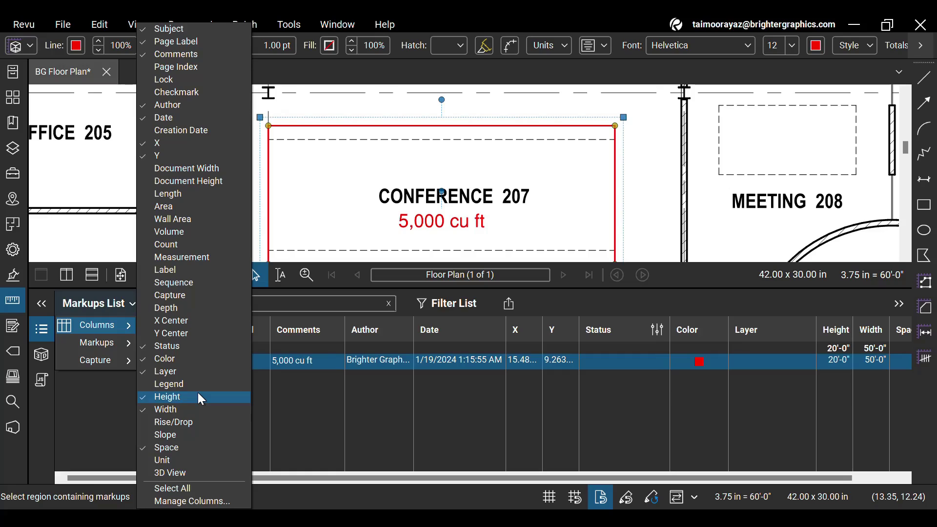
{"action": "left_click", "coordinate": [205, 198]}
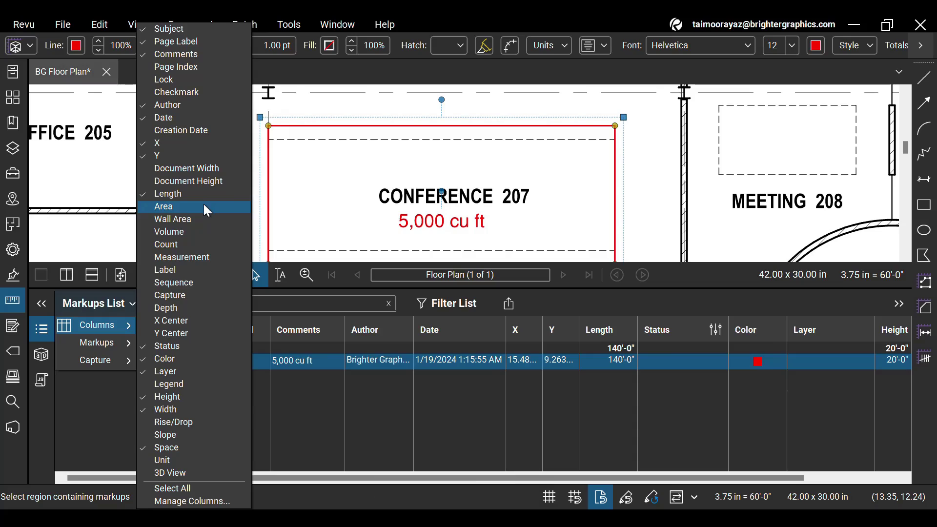
{"action": "left_click", "coordinate": [205, 207]}
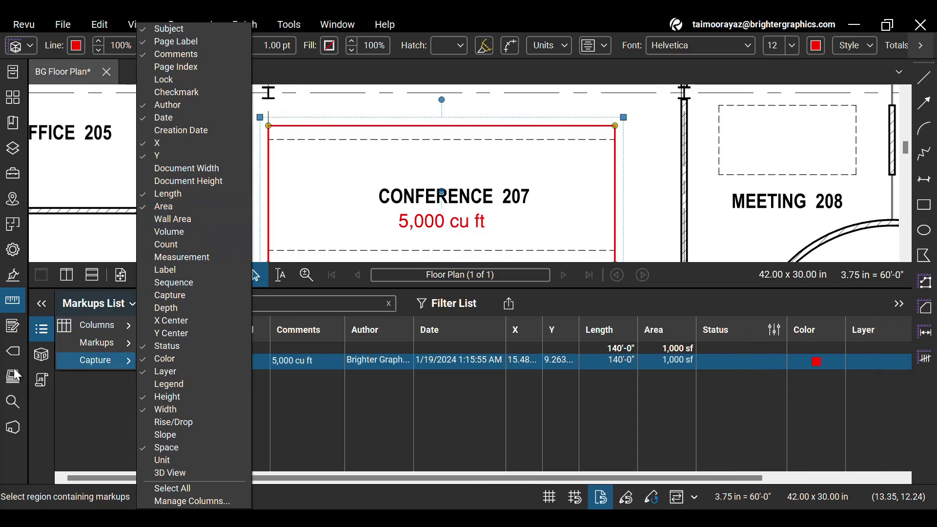
{"action": "left_click", "coordinate": [12, 310]}
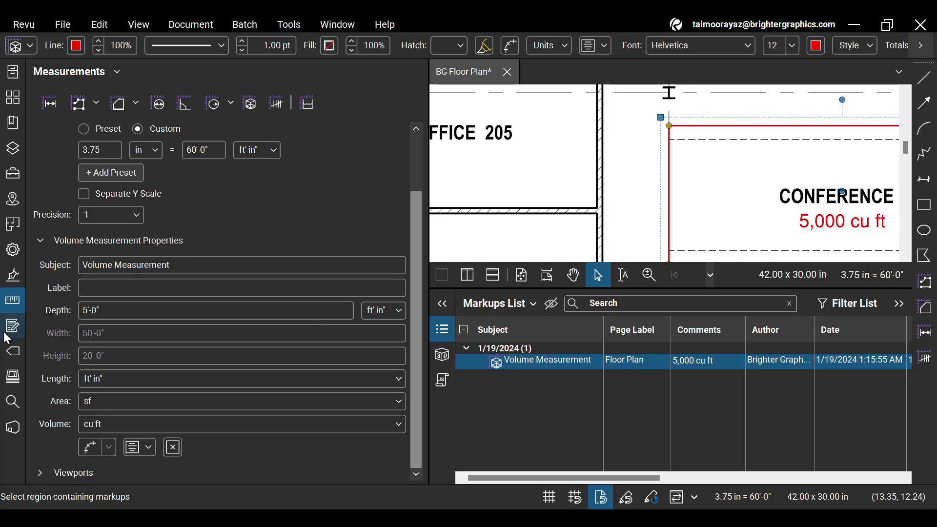
Step: Reorder the Markups List columns to Area, Length, Width, Height
{"action": "left_click", "coordinate": [12, 310]}
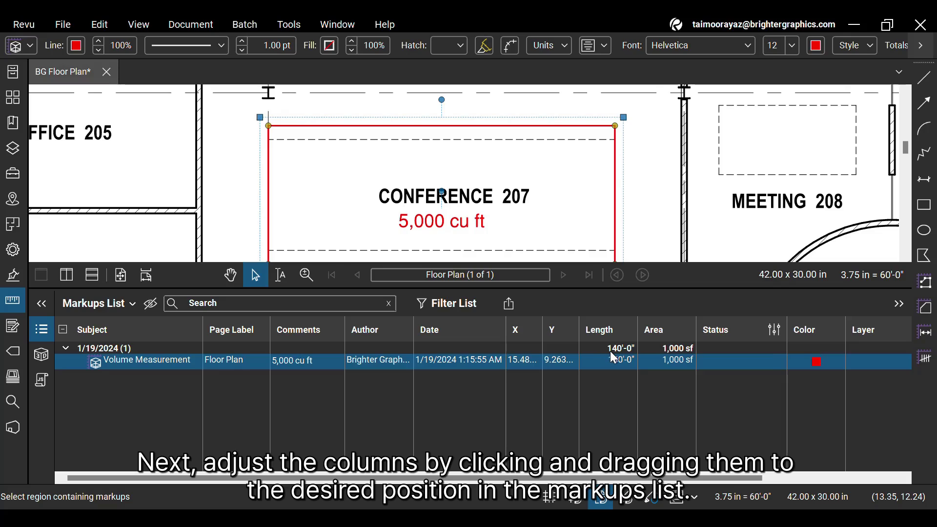
{"action": "scroll", "coordinate": [703, 480], "scroll_direction": "right", "scroll_amount": 2}
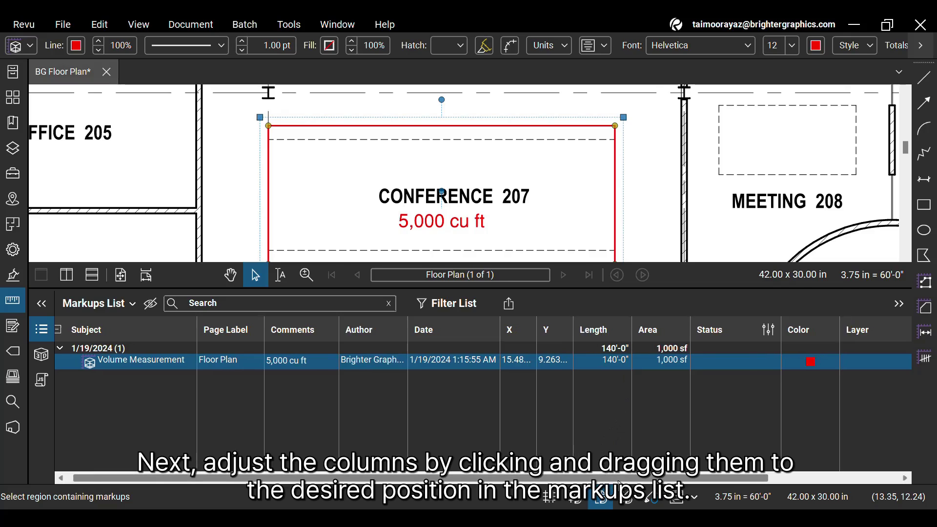
{"action": "left_click_drag", "start_coordinate": [706, 480], "coordinate": [813, 481]}
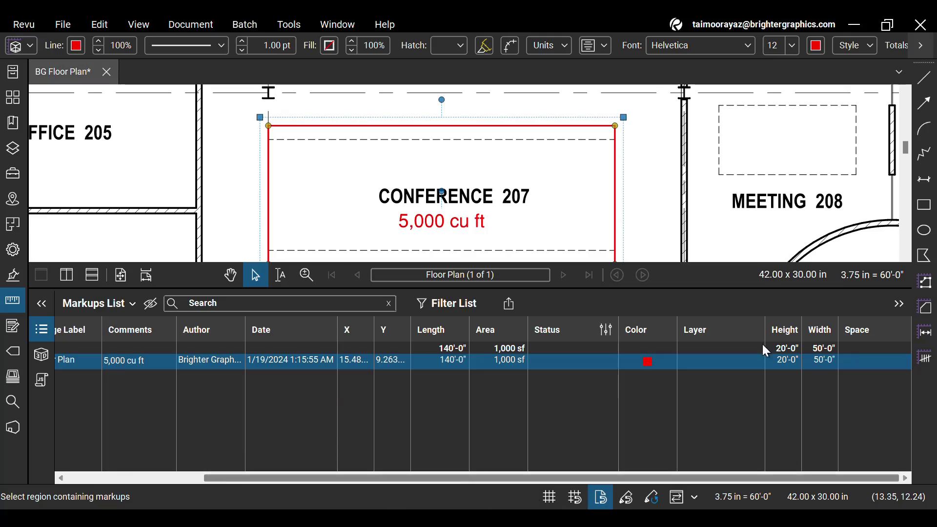
{"action": "left_click_drag", "start_coordinate": [778, 323], "coordinate": [532, 337]}
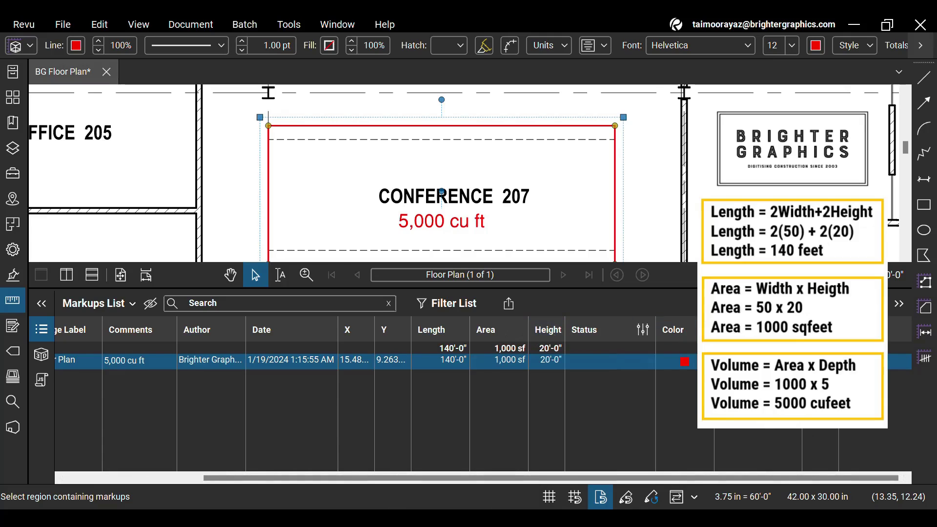
{"action": "left_click_drag", "start_coordinate": [631, 352], "coordinate": [566, 331]}
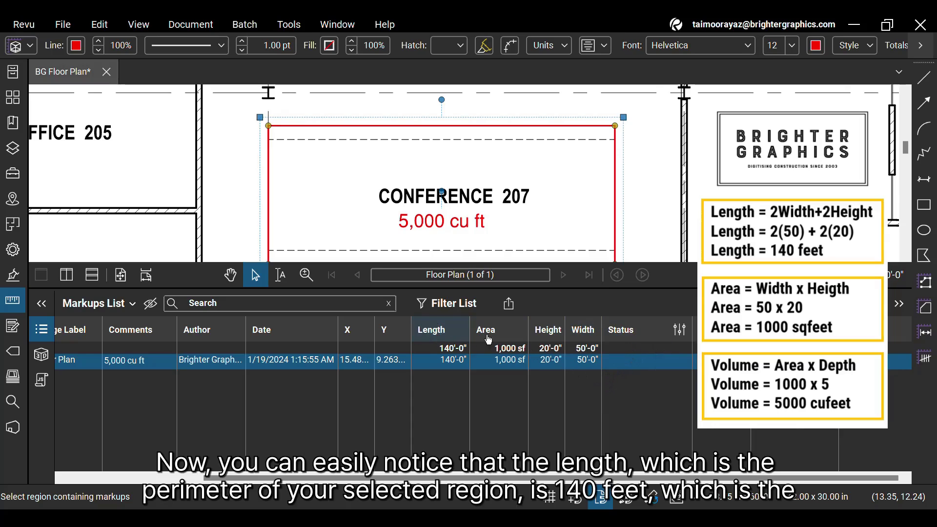
{"action": "left_click_drag", "start_coordinate": [516, 338], "coordinate": [551, 340]}
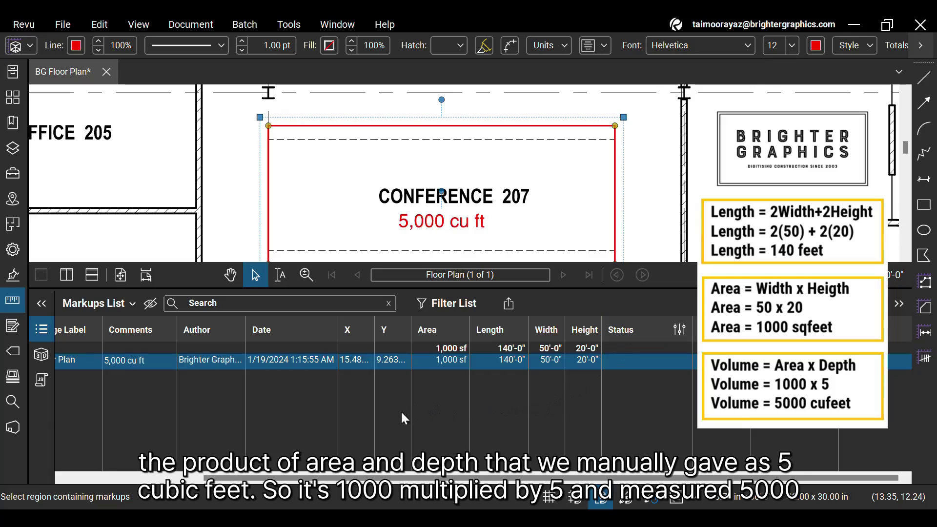
Step: Collapse the Markups List so the floor plan fills the window
{"action": "left_click", "coordinate": [38, 332]}
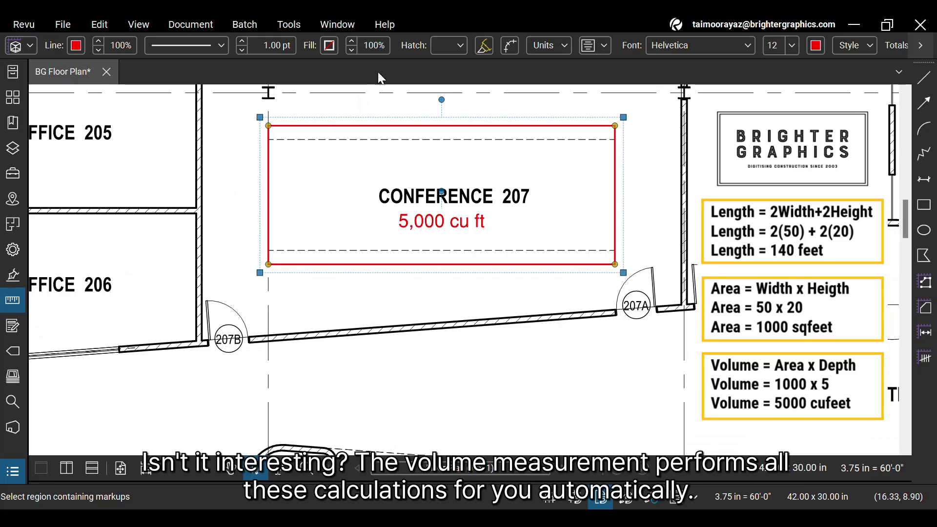